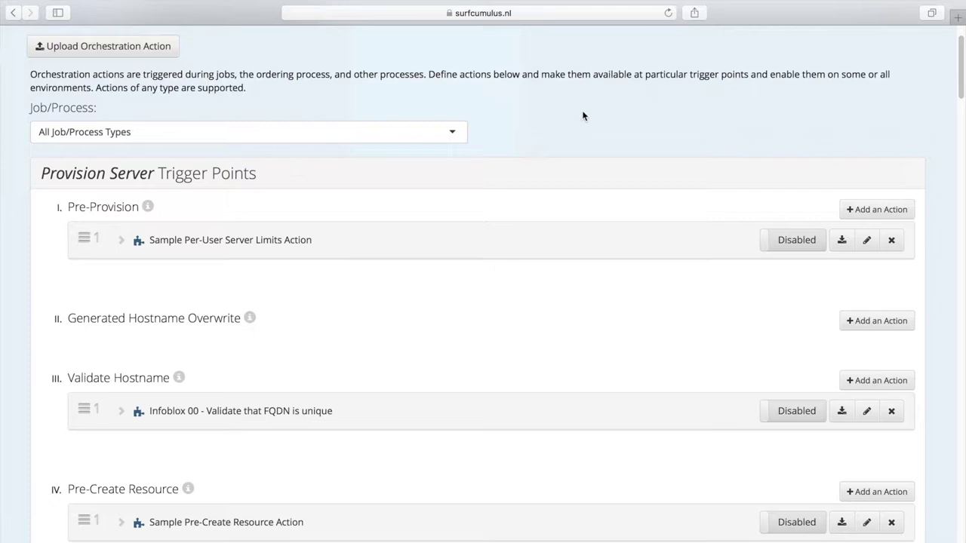
Add a new CloudBolt plug-in action named Test to the Pre-Provision trigger point.
click(860, 209)
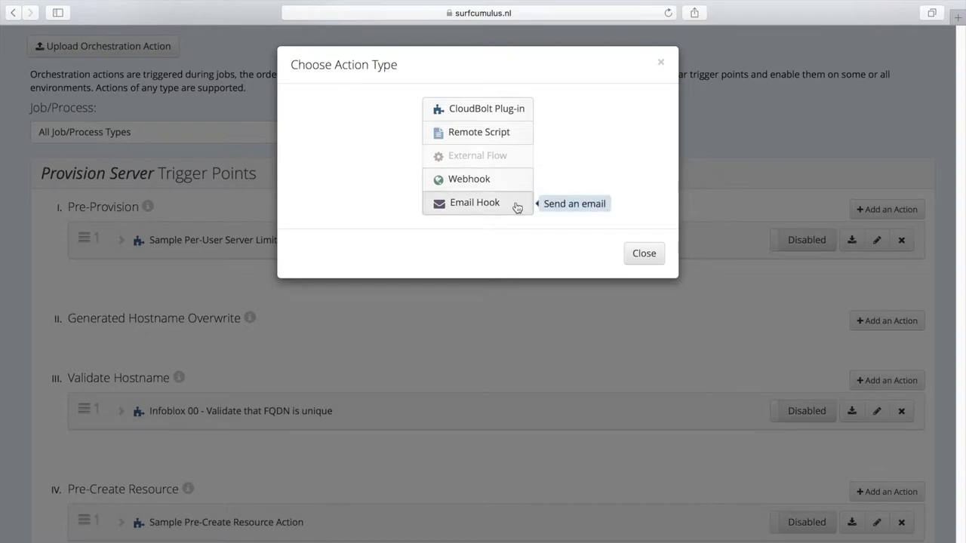
click(511, 112)
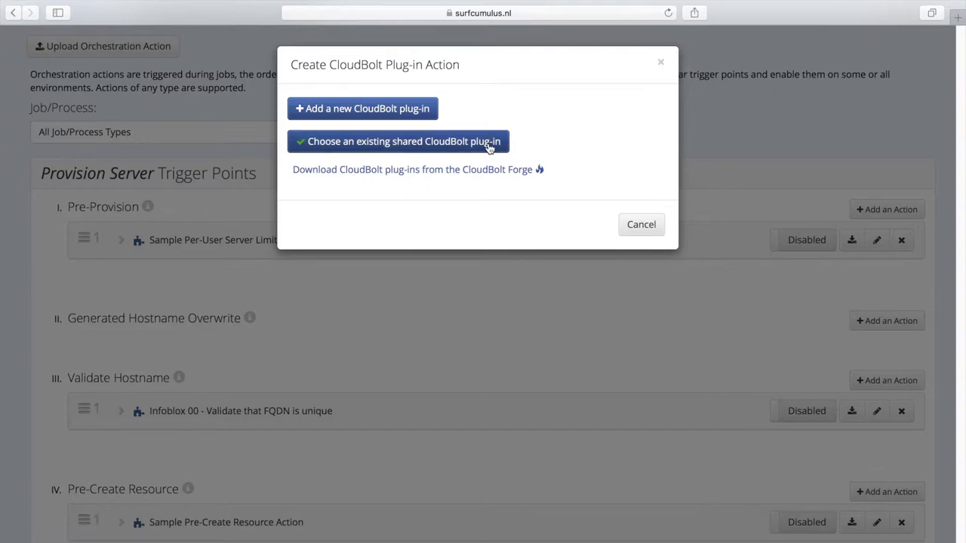
click(417, 110)
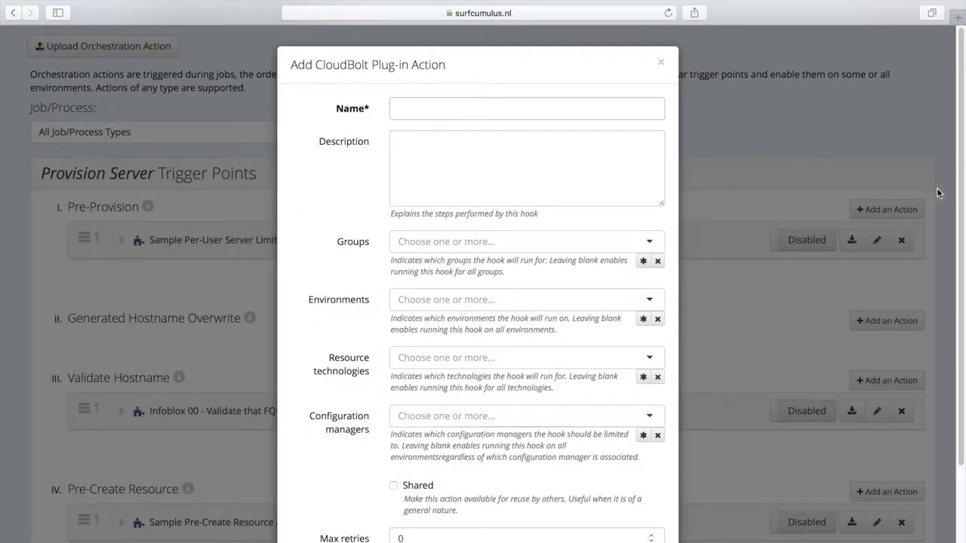
scroll(955, 194, down, 1)
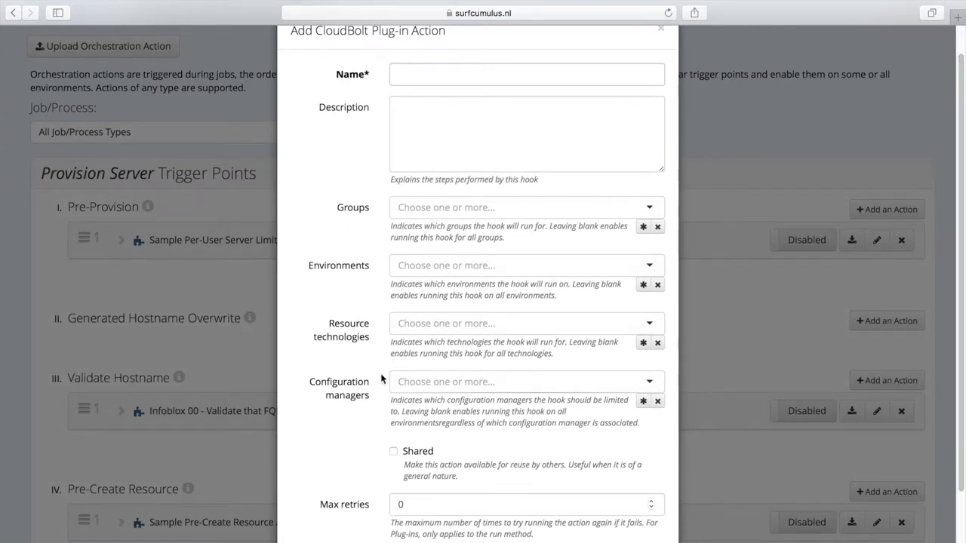
scroll(958, 342, down, 1)
click(439, 73)
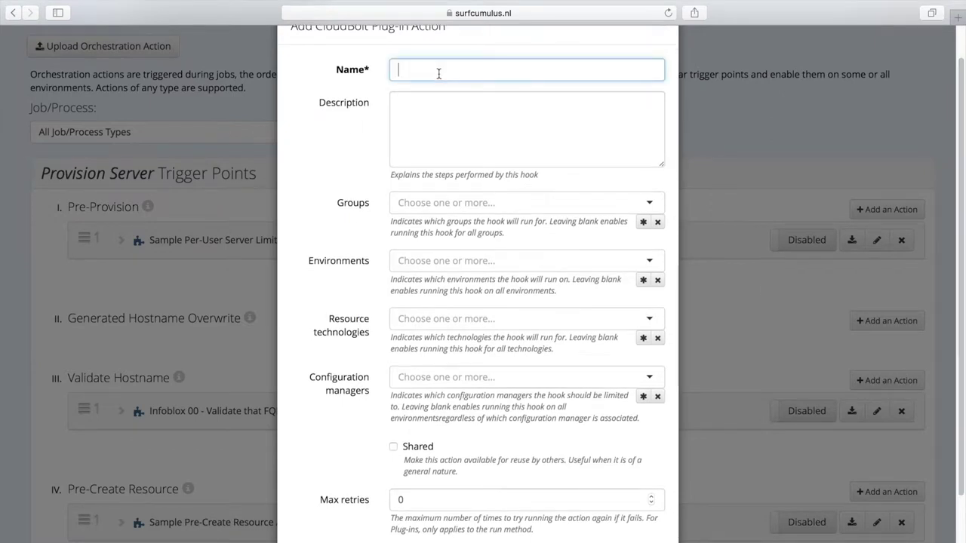
text(Test)
scroll(955, 278, down, 2)
scroll(954, 278, down, 5)
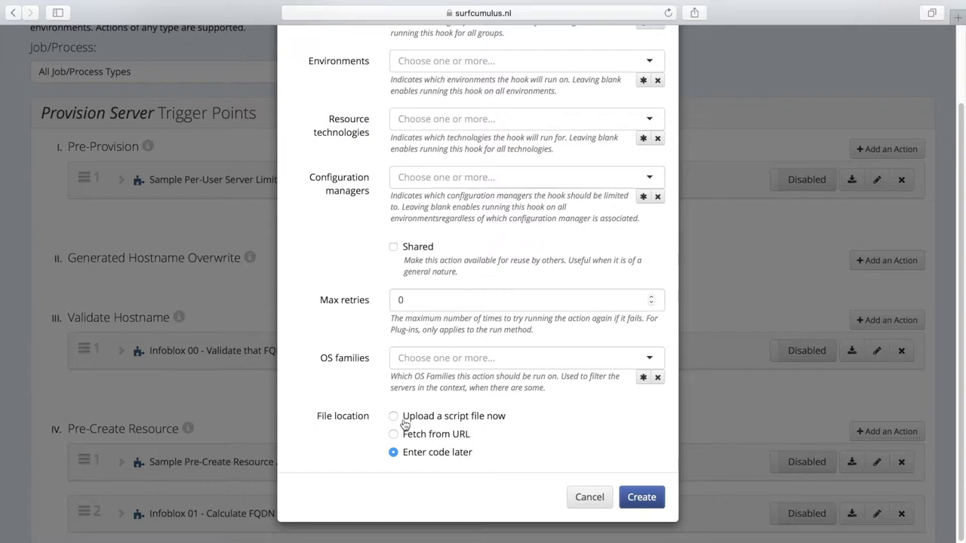
click(629, 498)
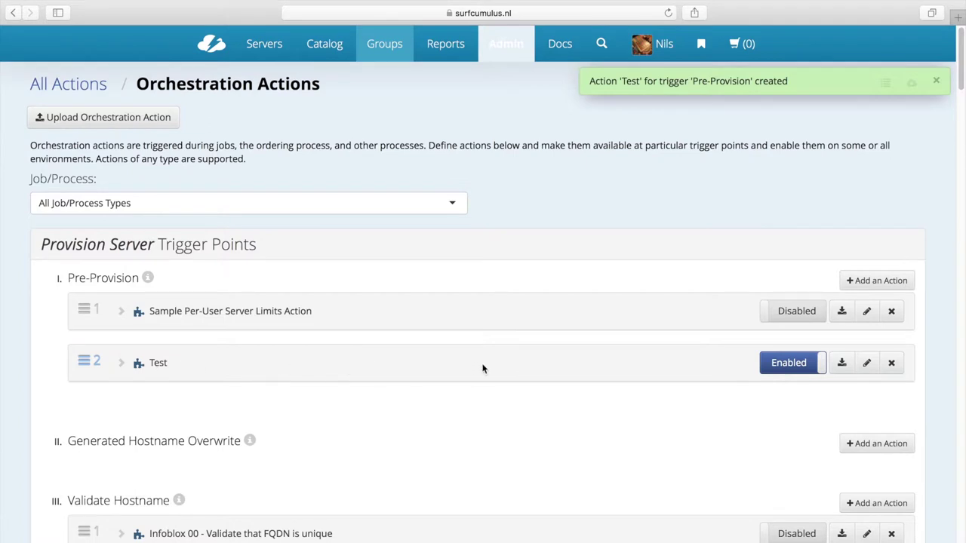
Examine the Test action's edit form, expanded details and plug-in code editor without saving changes, and collapse its details.
click(868, 363)
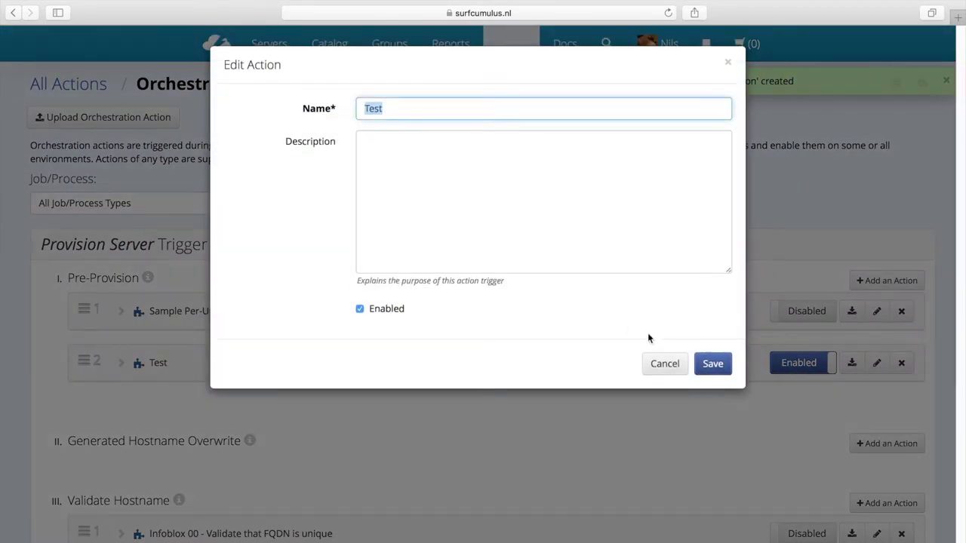
click(676, 366)
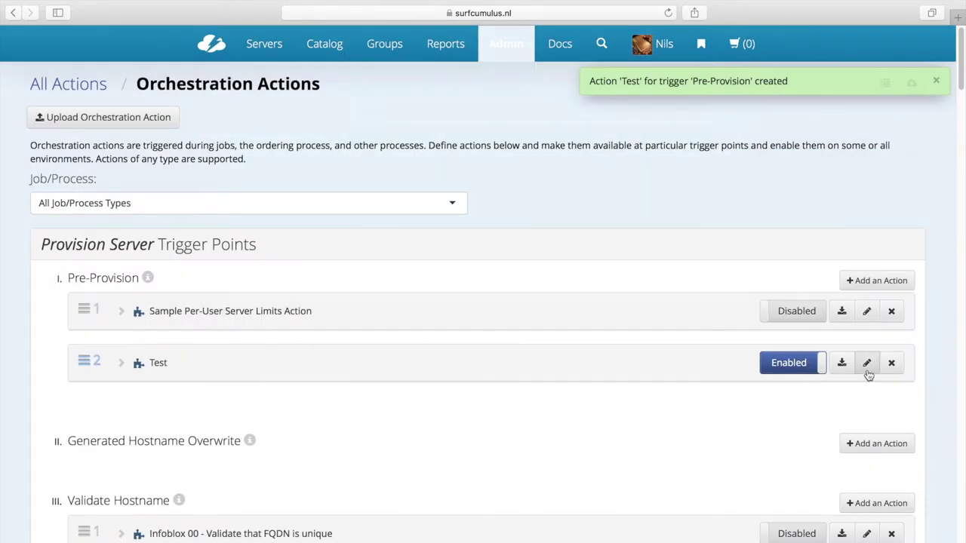
click(123, 365)
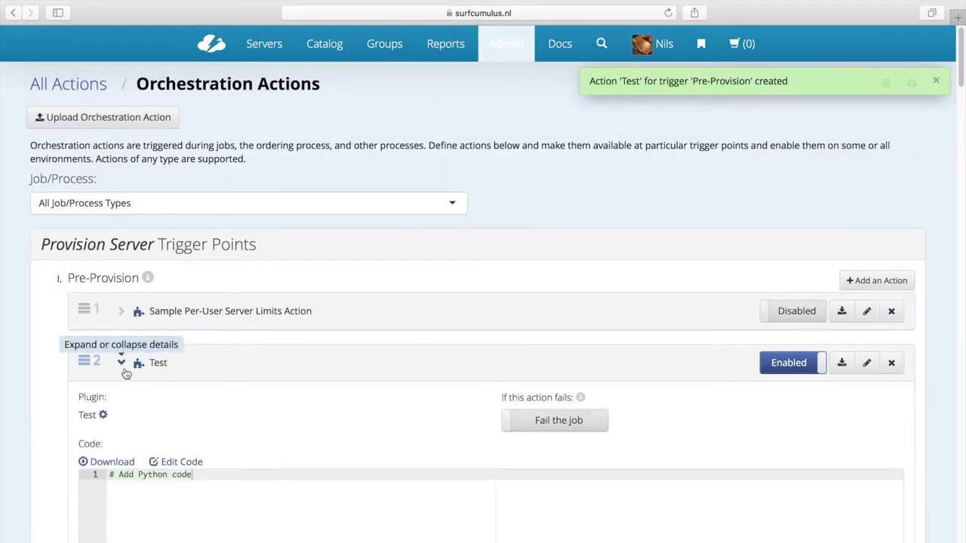
click(170, 462)
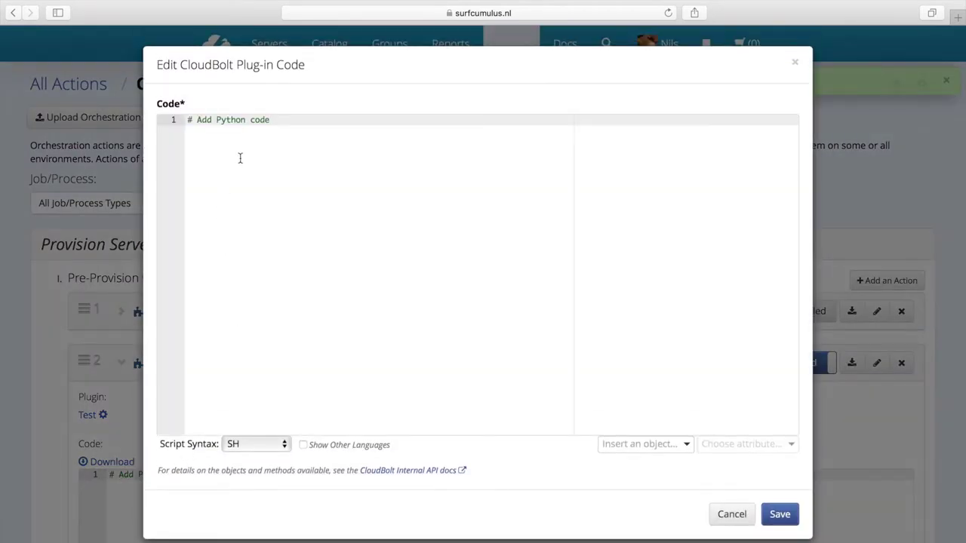
click(249, 227)
click(729, 514)
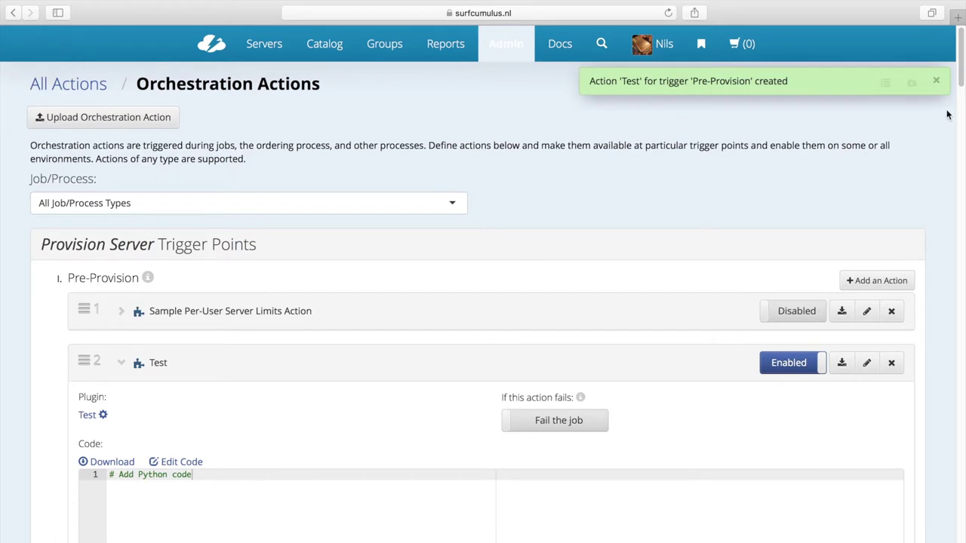
click(937, 84)
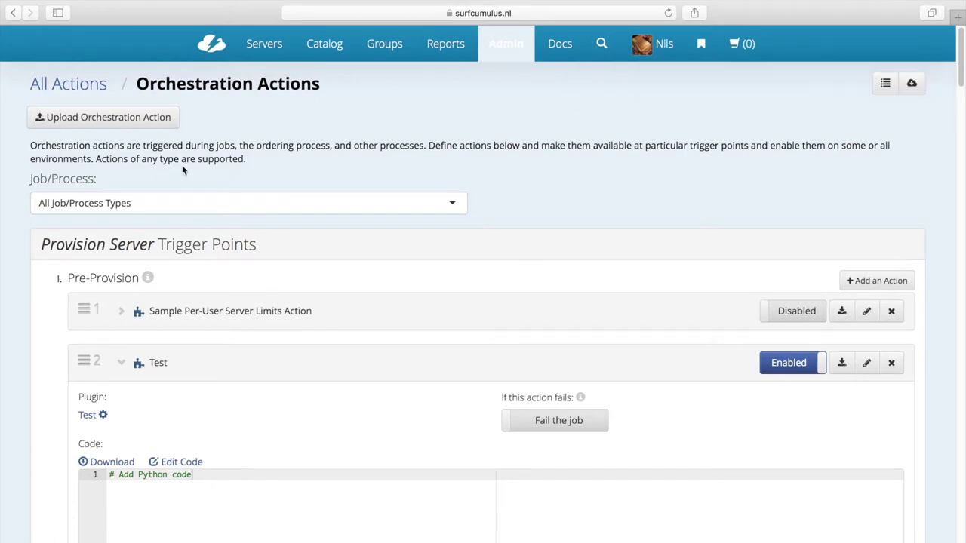
click(121, 363)
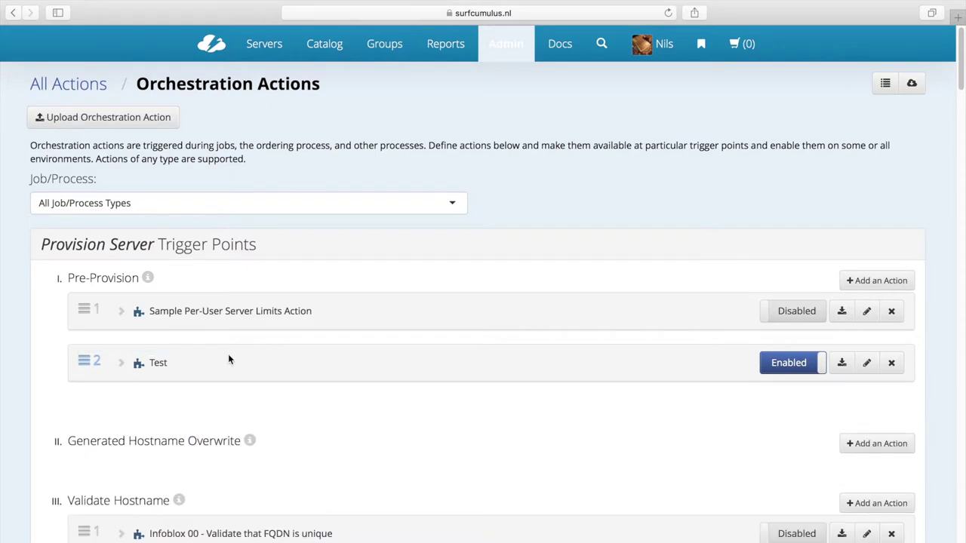
Add a new remote script action named Test 2 to the Pre-Provision trigger point with Linux as its OS family.
click(874, 285)
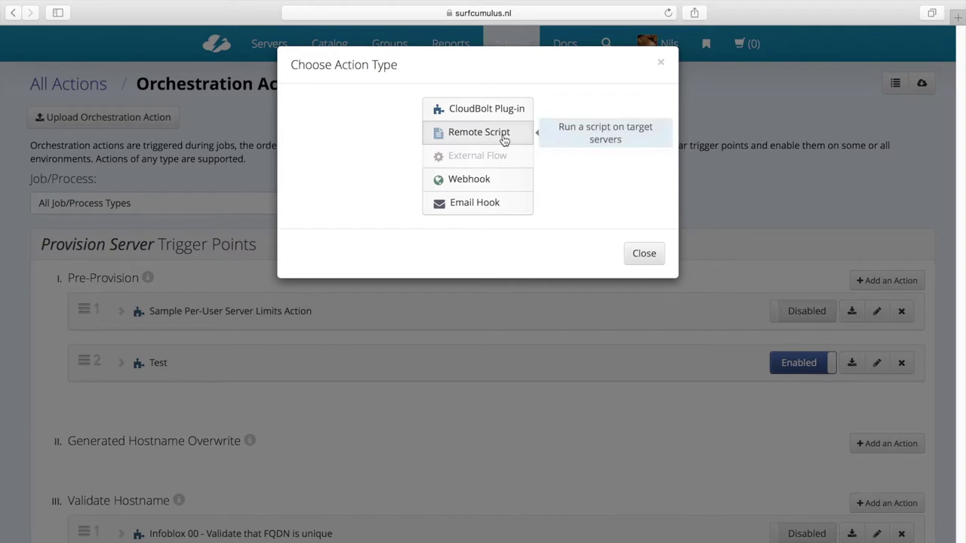
click(503, 139)
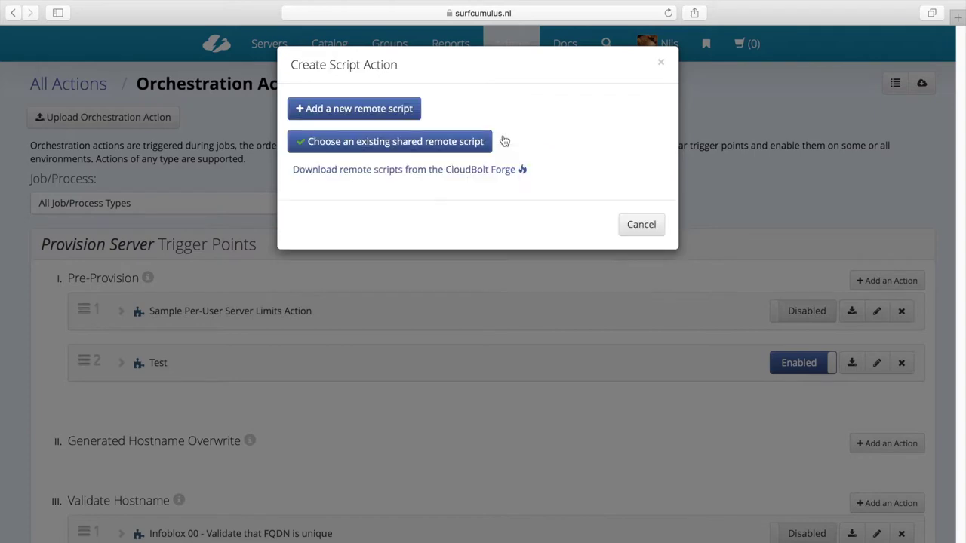
click(399, 111)
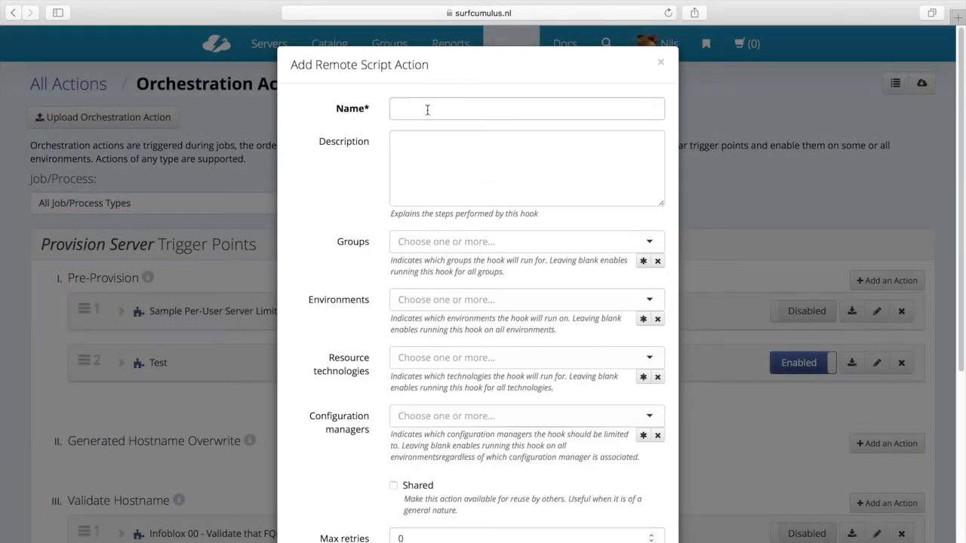
click(424, 111)
text(Test 2)
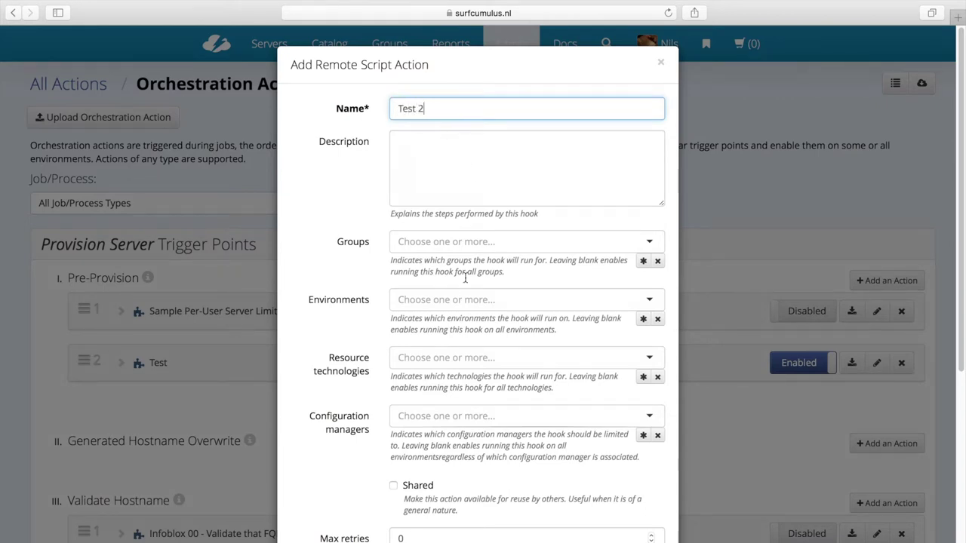
scroll(476, 318, down, 10)
click(627, 498)
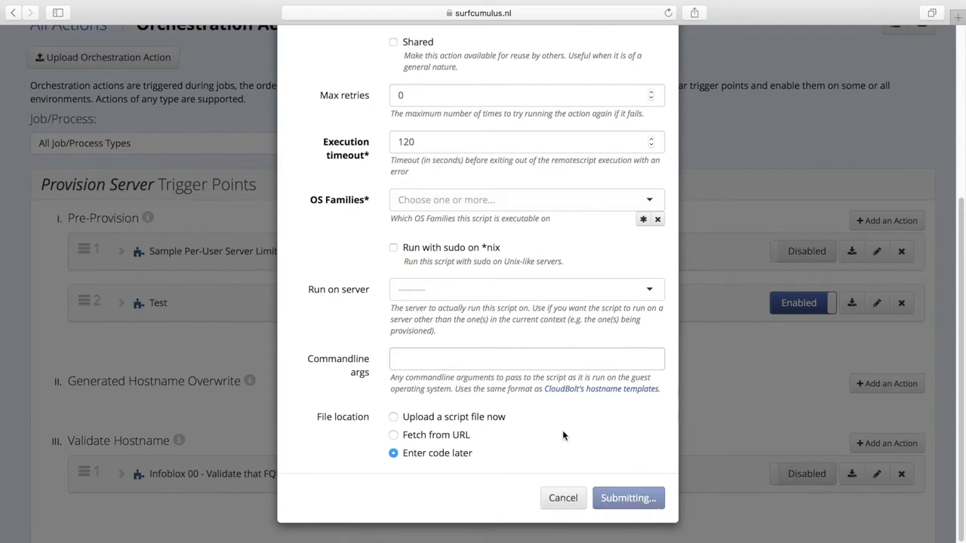
click(519, 194)
click(485, 227)
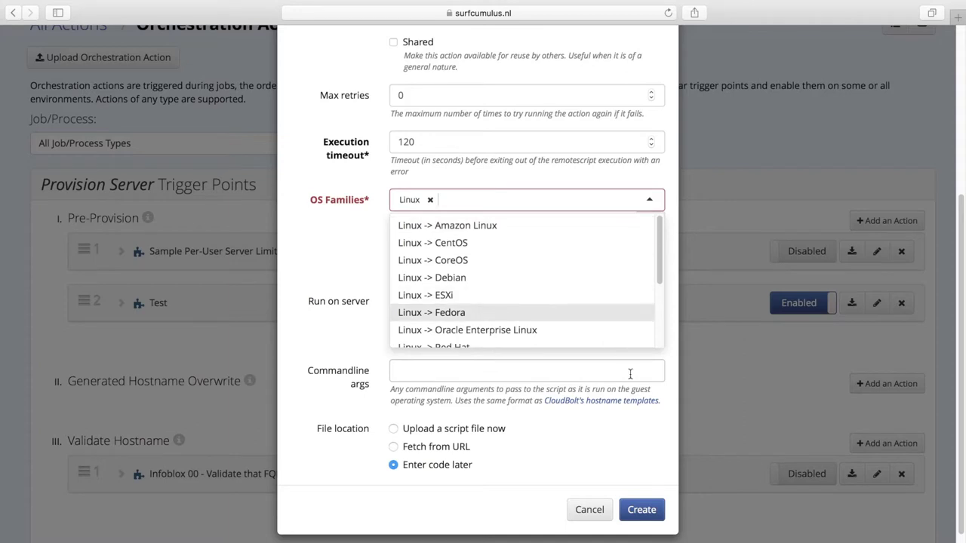
click(650, 512)
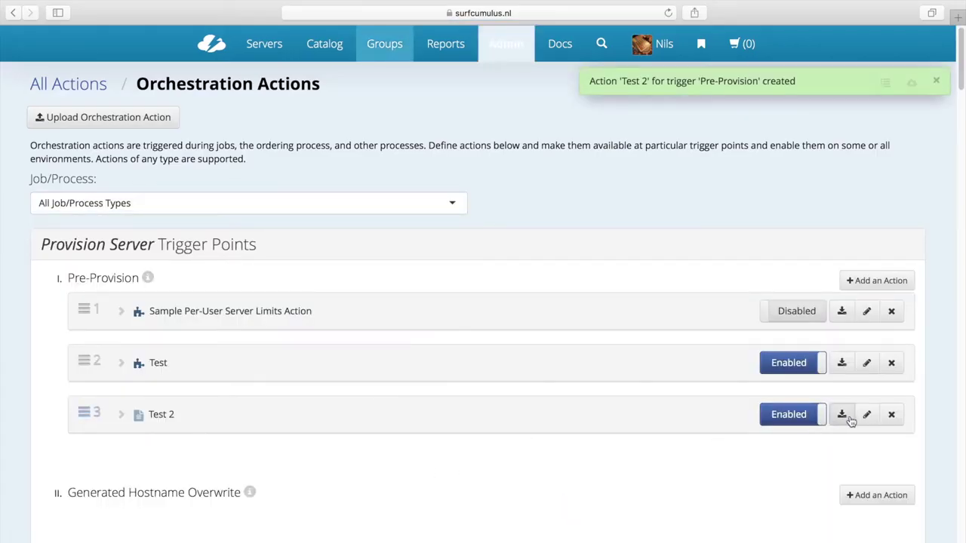
Examine the Test 2 action's details and remote script code editor without saving changes, and collapse its details.
click(121, 415)
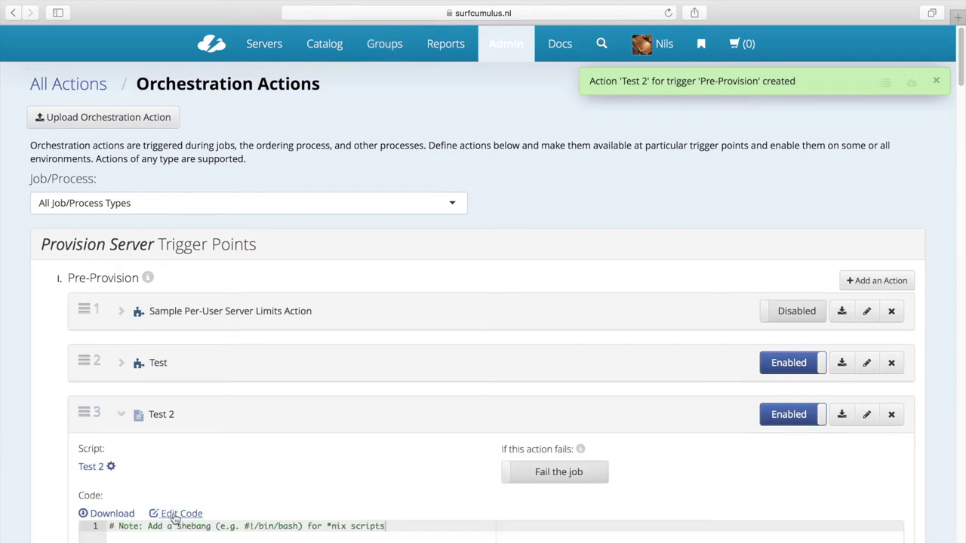
click(175, 516)
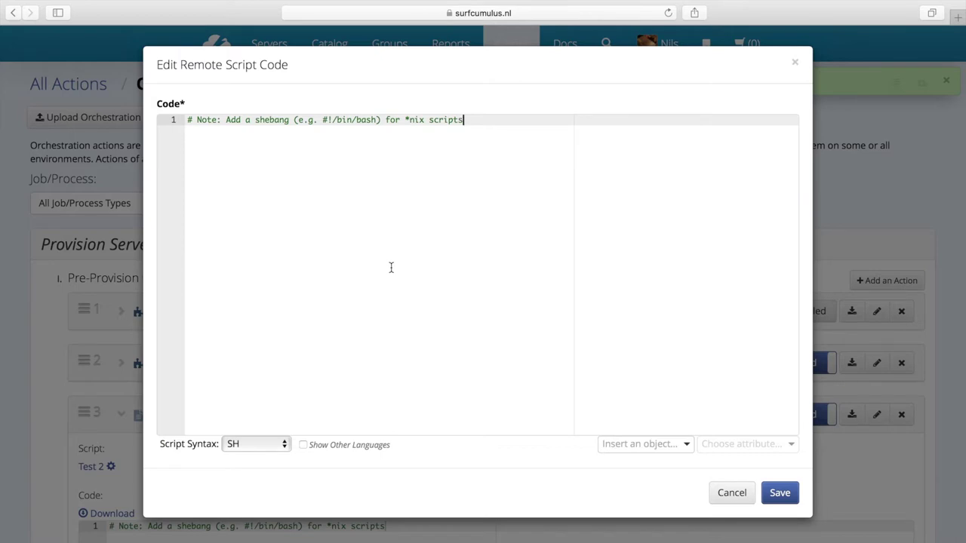
click(713, 492)
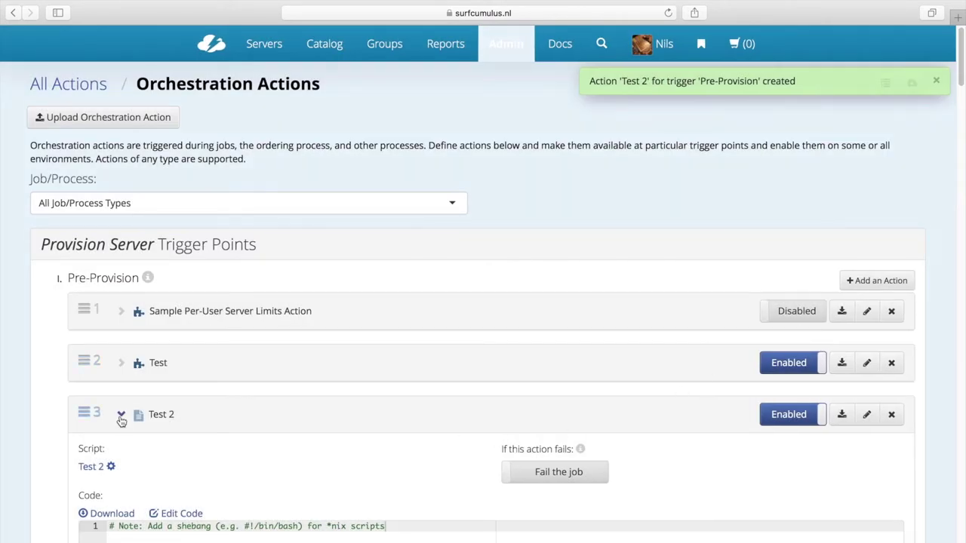
click(120, 414)
Start a new Pre-Provision webhook action named Test 3, review its URL, authentication and payload fields, and cancel it.
click(877, 280)
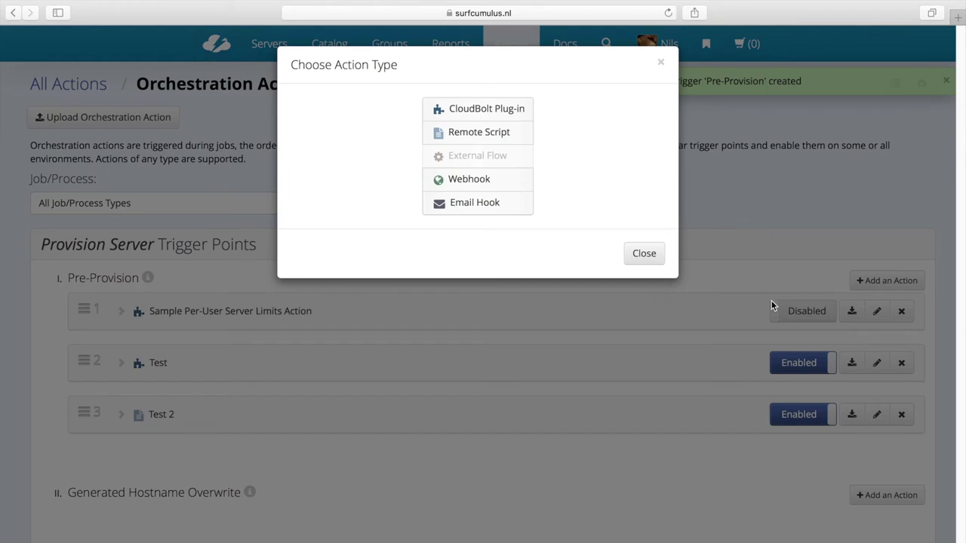
click(478, 184)
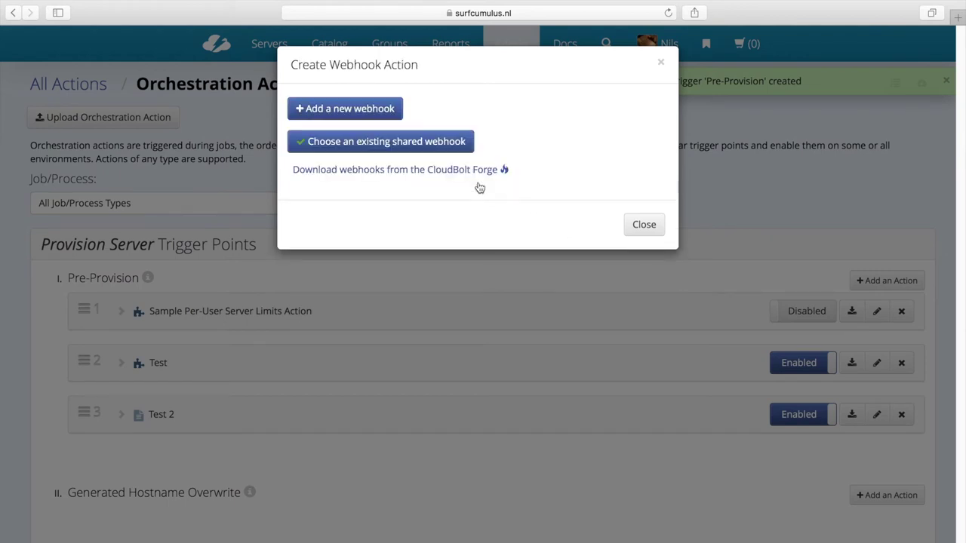
click(352, 106)
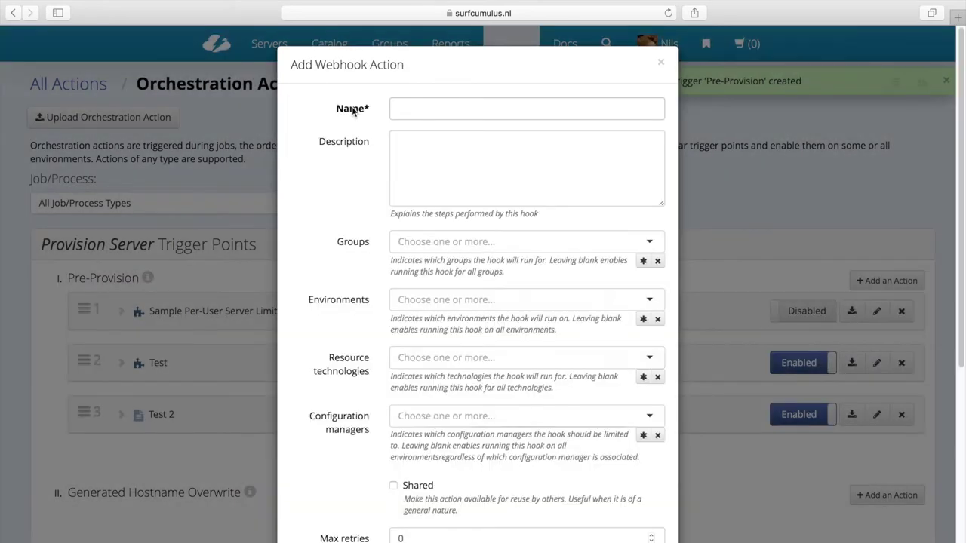
click(410, 108)
text(Te)
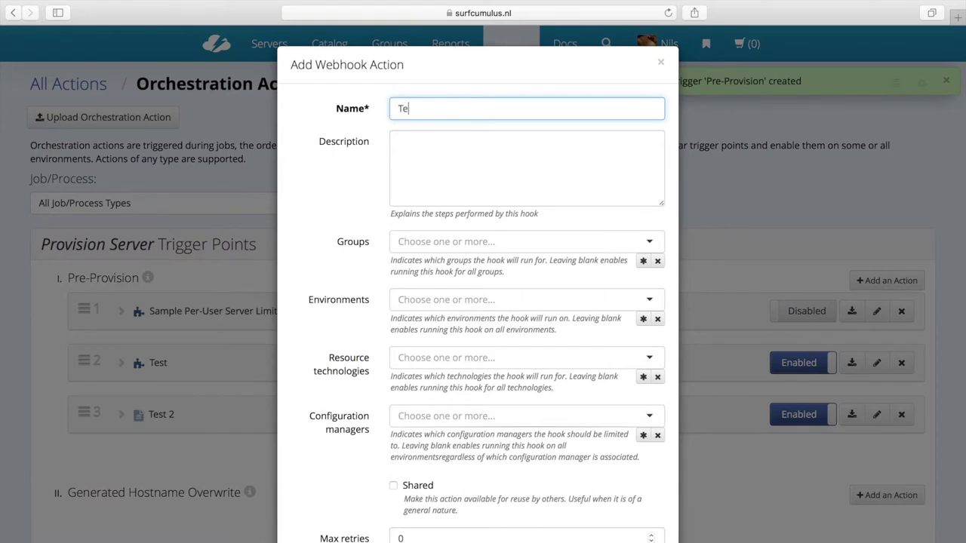
text(st 3)
scroll(456, 170, down, 10)
scroll(445, 281, down, 1)
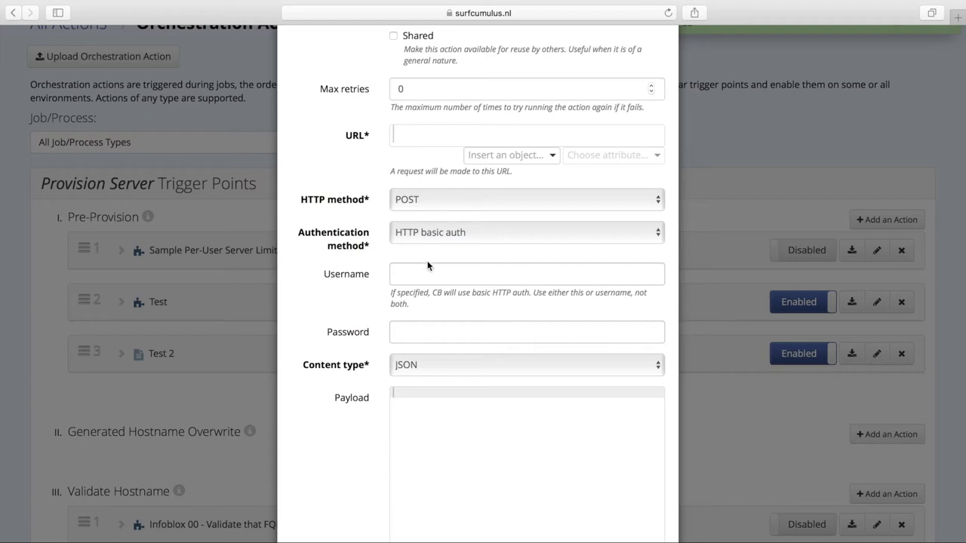
click(417, 400)
scroll(418, 399, down, 3)
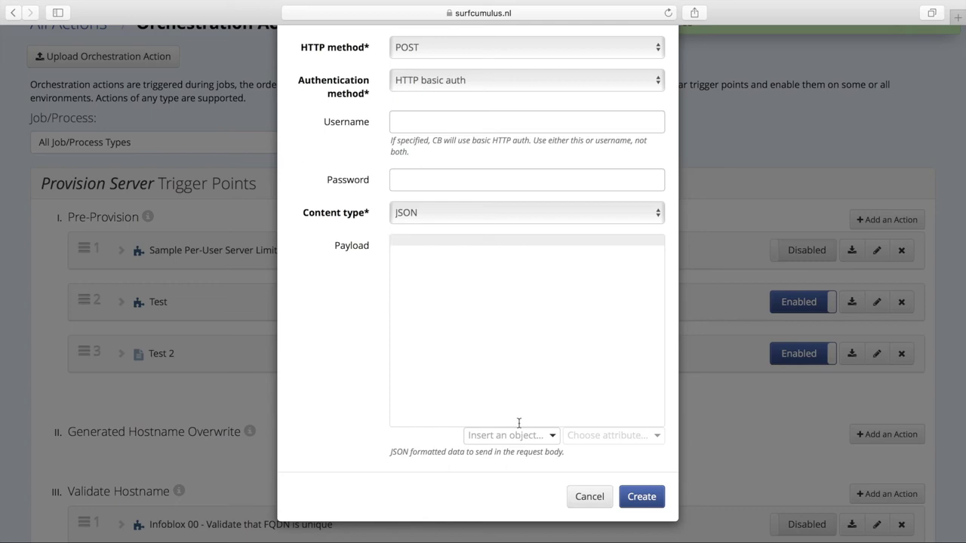
click(589, 497)
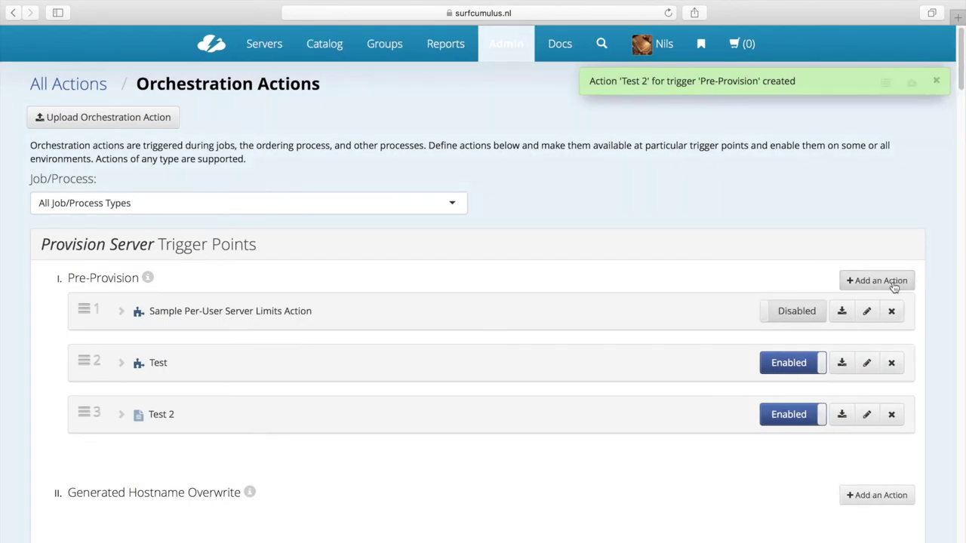
View the Email Hook option among the Pre-Provision action types and close the chooser without adding an action.
click(893, 284)
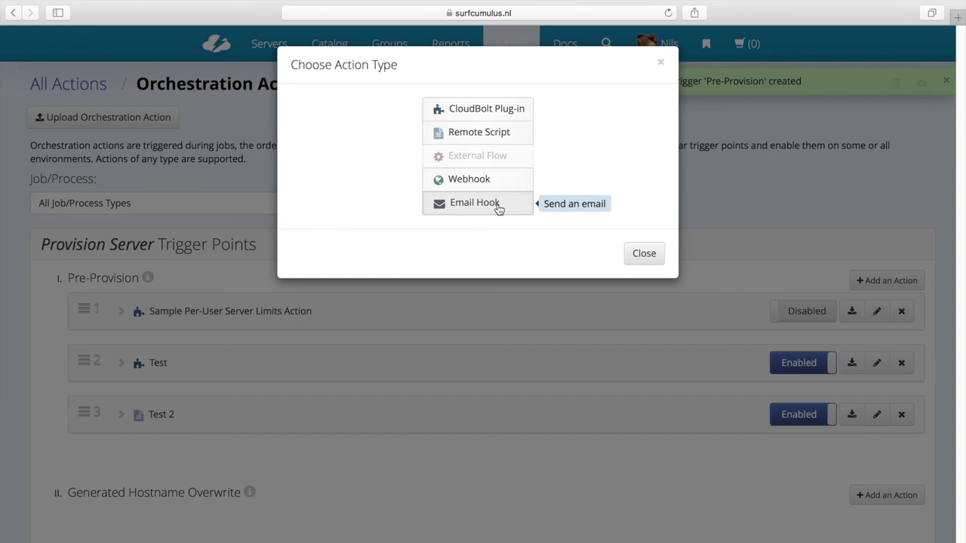
click(655, 257)
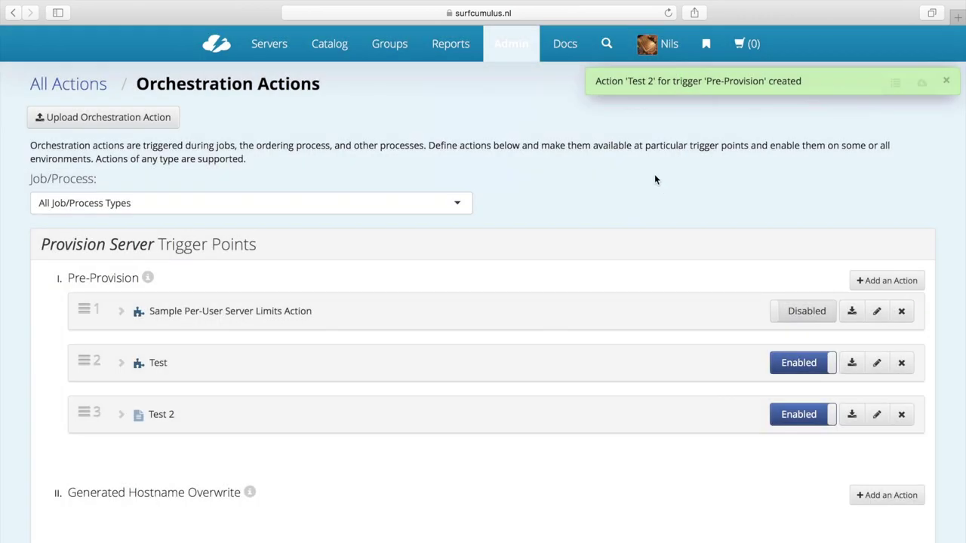